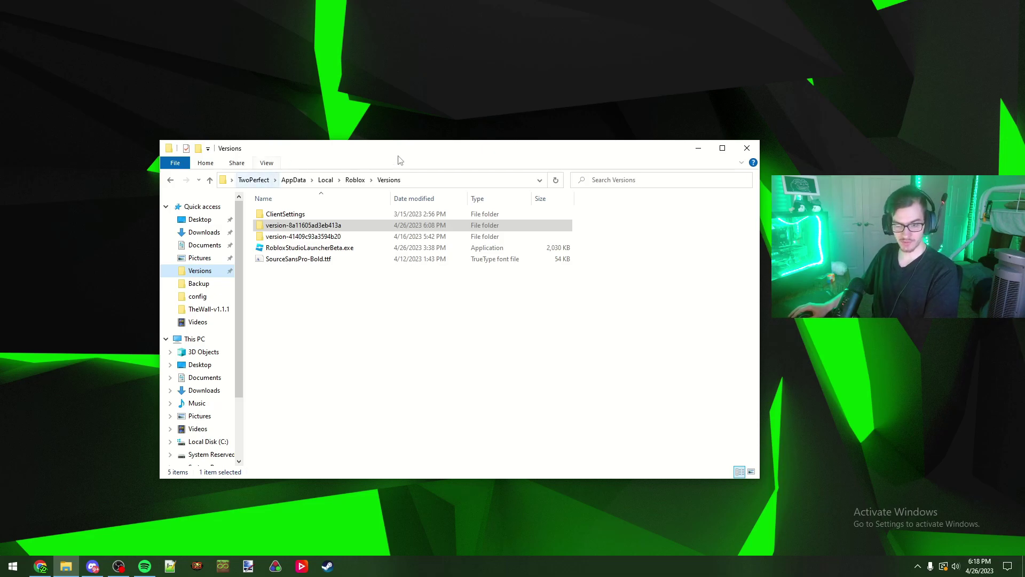
# - Go from %appdata% up to AppData, then into Local\Roblox\Versions
pyautogui.press('super+r')
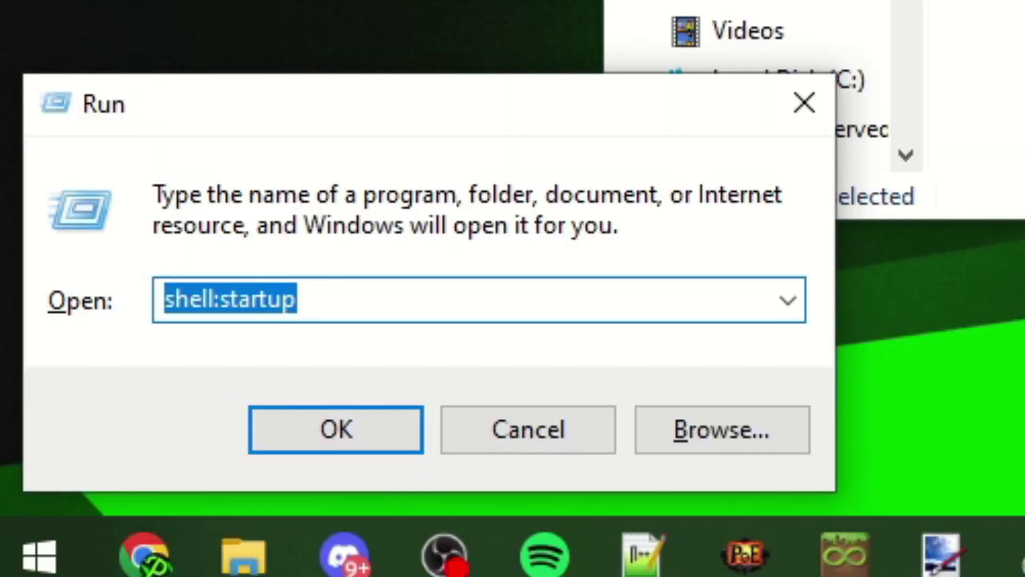
pyautogui.write('%')
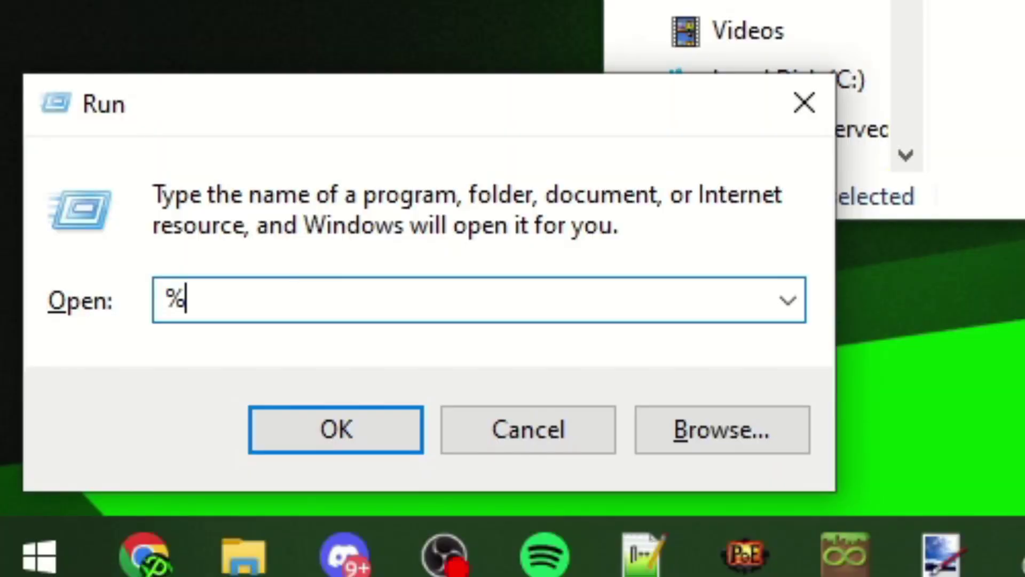
pyautogui.write('appdata%')
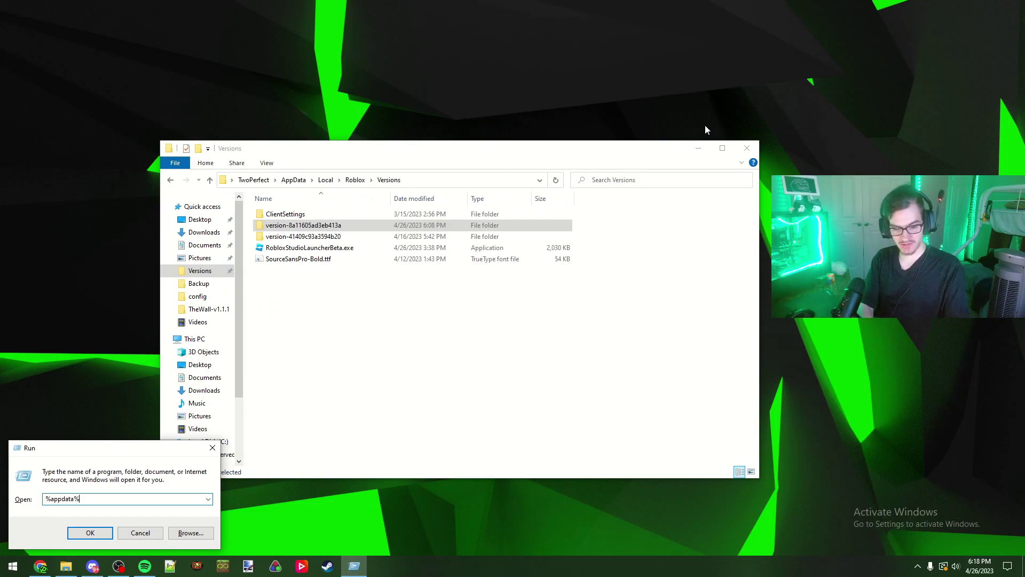
pyautogui.press('Return')
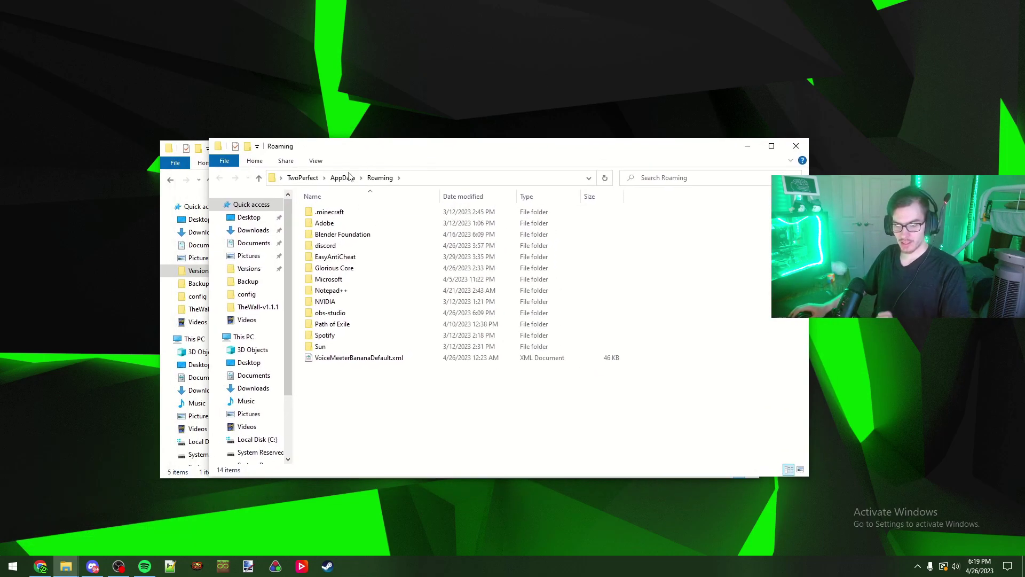
pyautogui.click(343, 178)
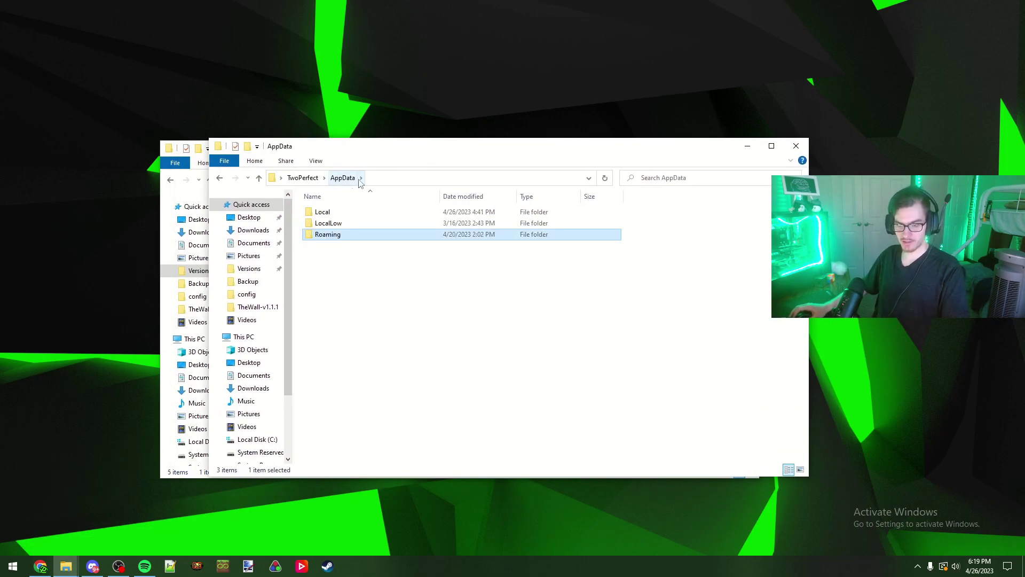
pyautogui.doubleClick(331, 213)
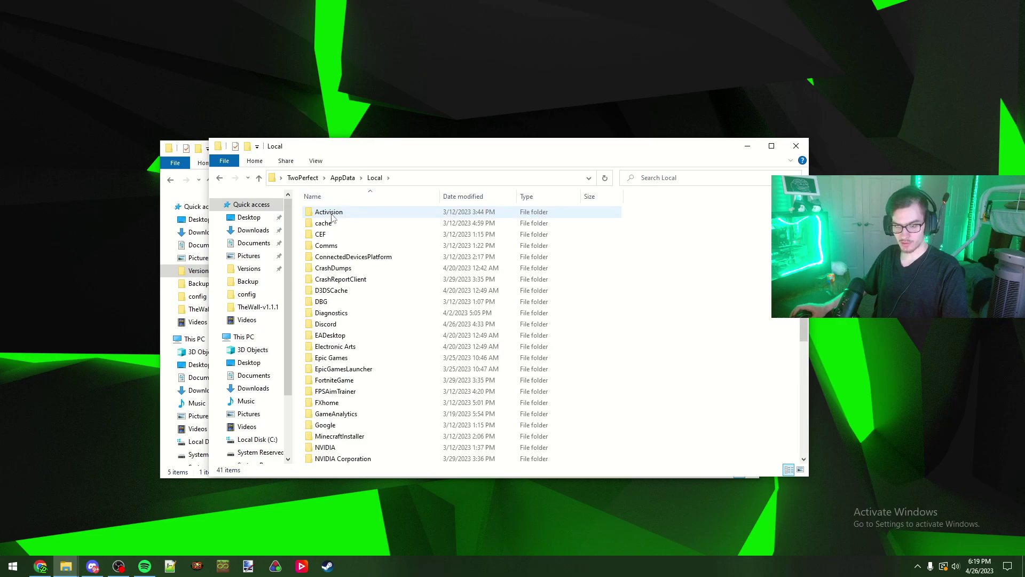
pyautogui.scroll(-3, 358, 281)
pyautogui.scroll(-3, 183, 259)
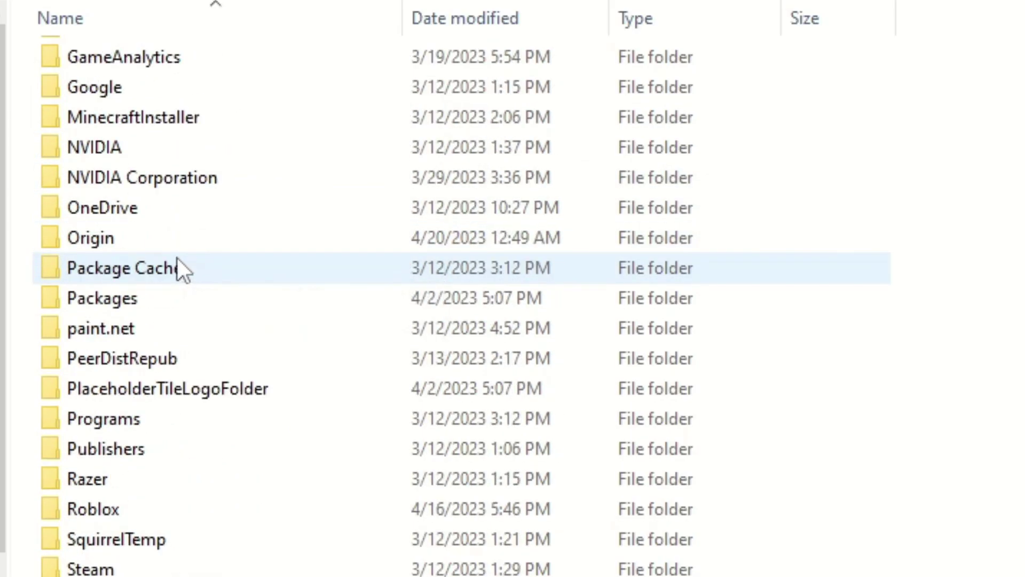
pyautogui.doubleClick(108, 507)
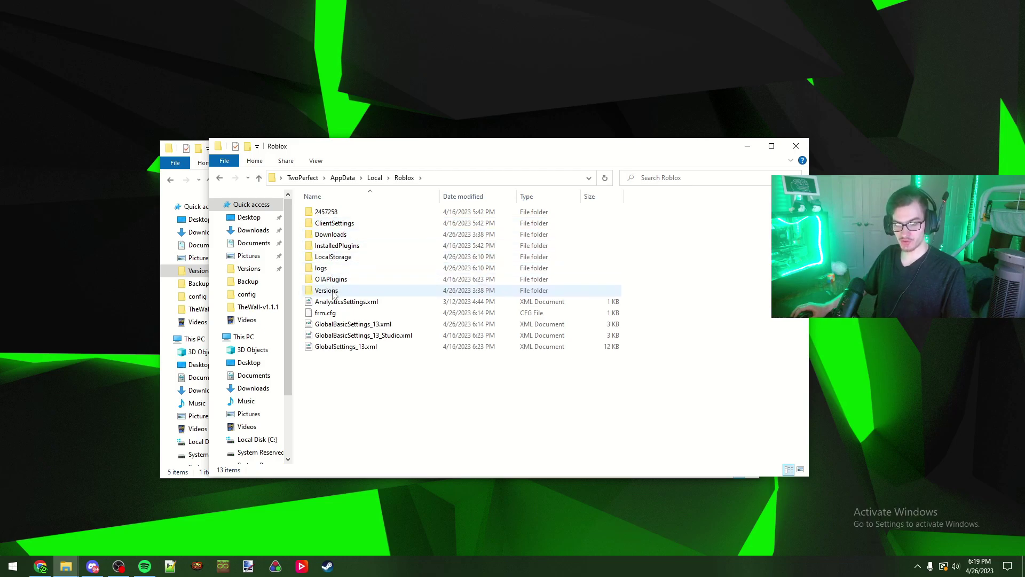
pyautogui.doubleClick(327, 291)
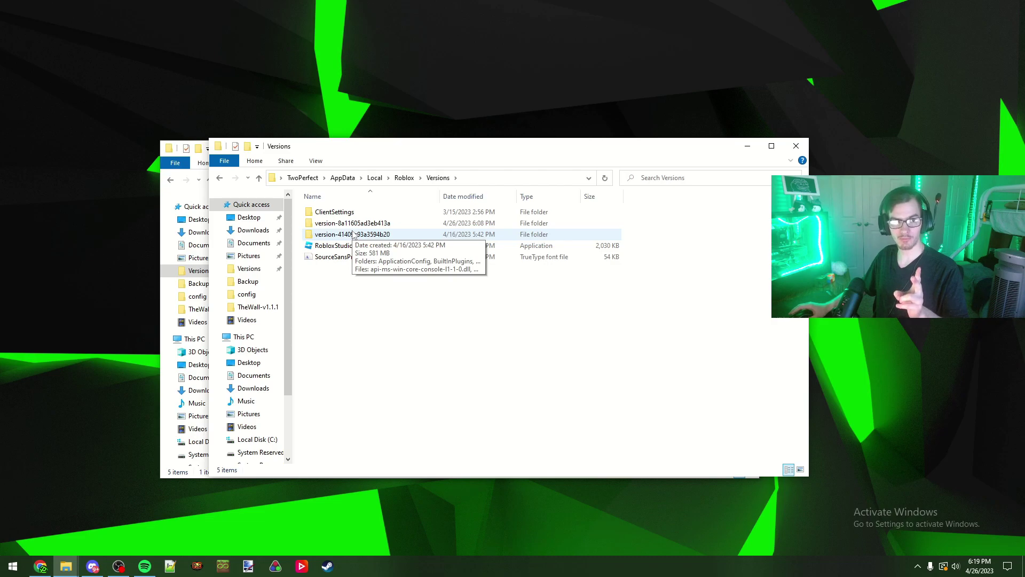
# - Open version-8a11605ad3eb413a and look over RobloxPlayerBeta.exe, RobloxPlayerLauncher.exe and its content folders
pyautogui.doubleClick(352, 223)
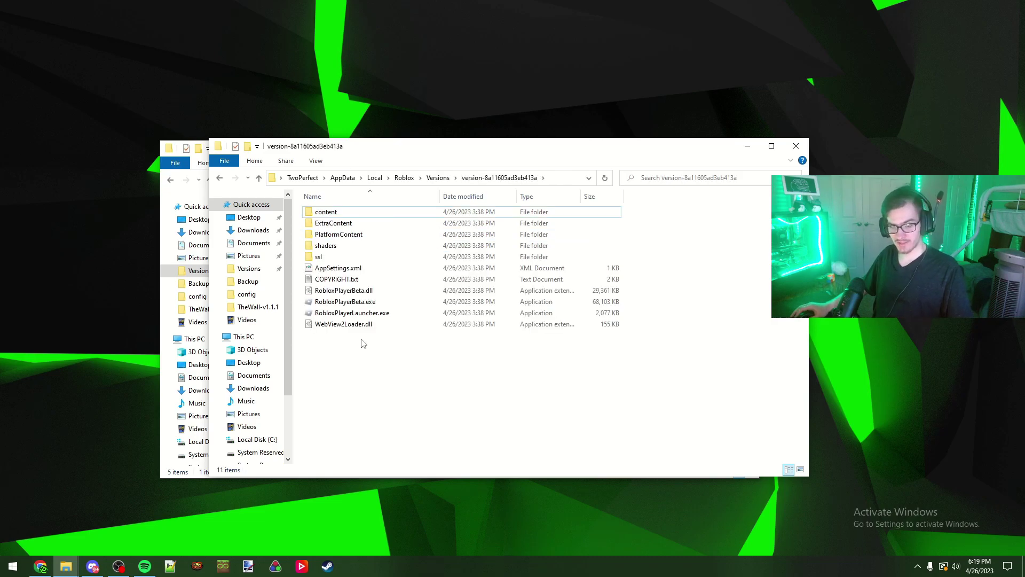
pyautogui.click(347, 302)
pyautogui.click(340, 313)
pyautogui.click(337, 211)
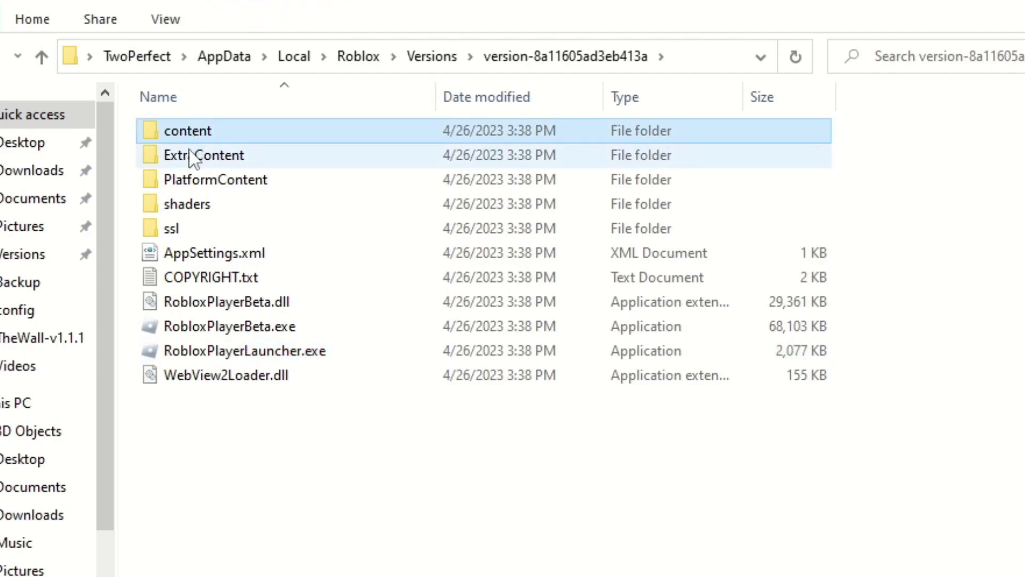
pyautogui.click(191, 157)
pyautogui.click(191, 175)
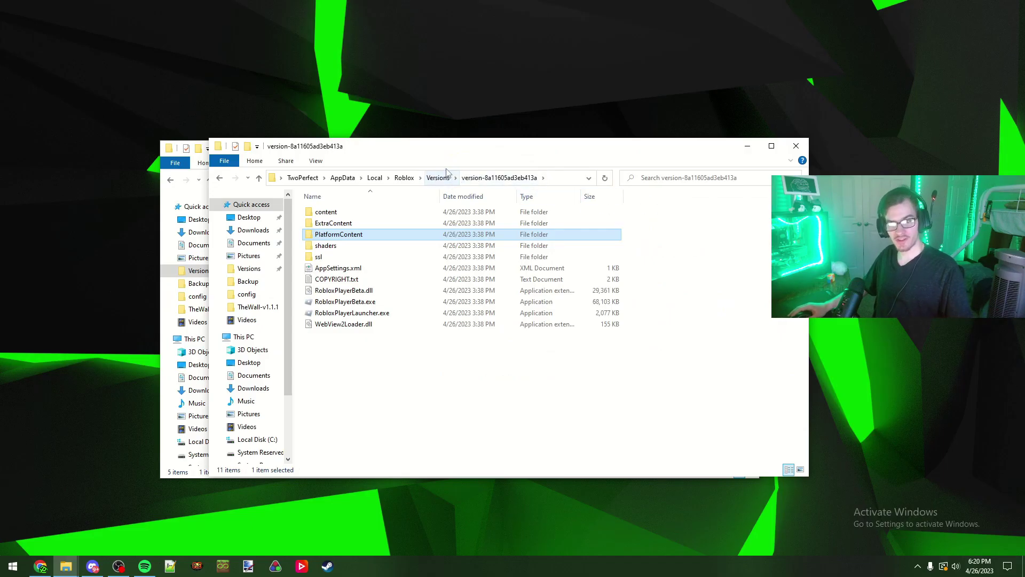
# - Compare with the contents of the version-41409c93a3594b20 folder
pyautogui.click(436, 178)
pyautogui.doubleClick(353, 235)
pyautogui.scroll(-12, 444, 267)
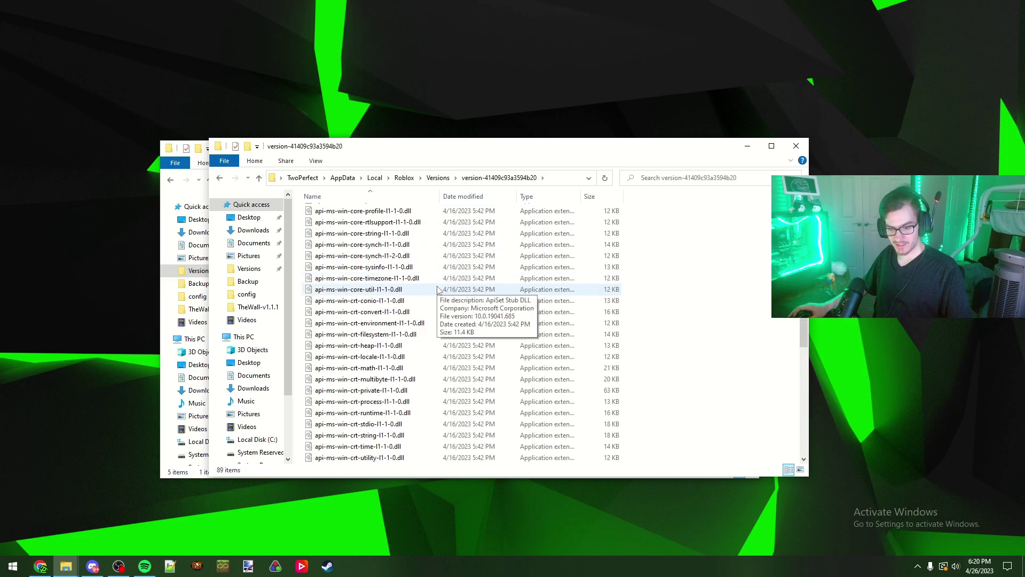
pyautogui.scroll(10, 388, 359)
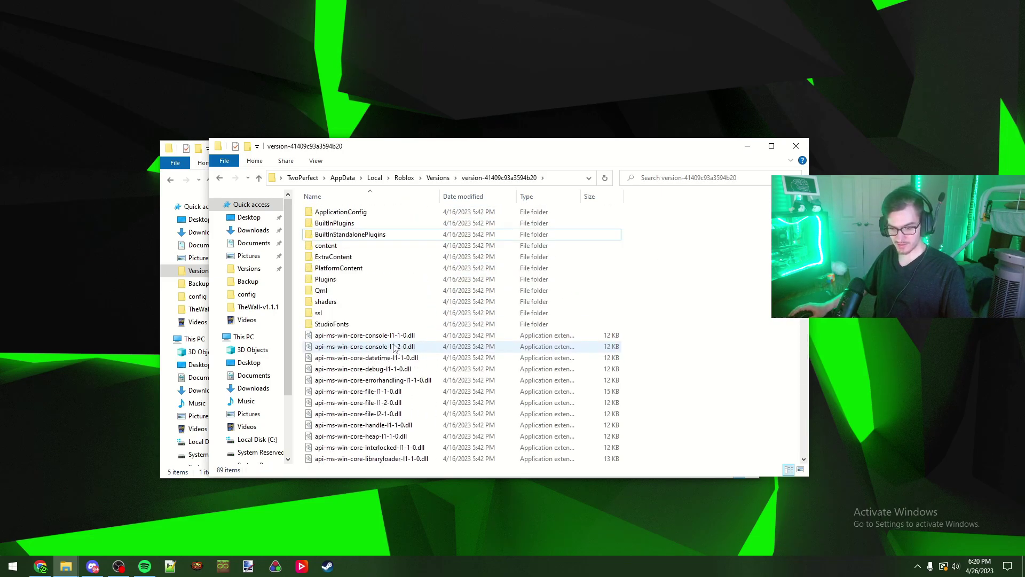
# - Return to version-8a11605ad3eb413a and briefly select its items, then clear the selection
pyautogui.hotkey('alt', 'Left')
pyautogui.press('Down')
pyautogui.press('Return')
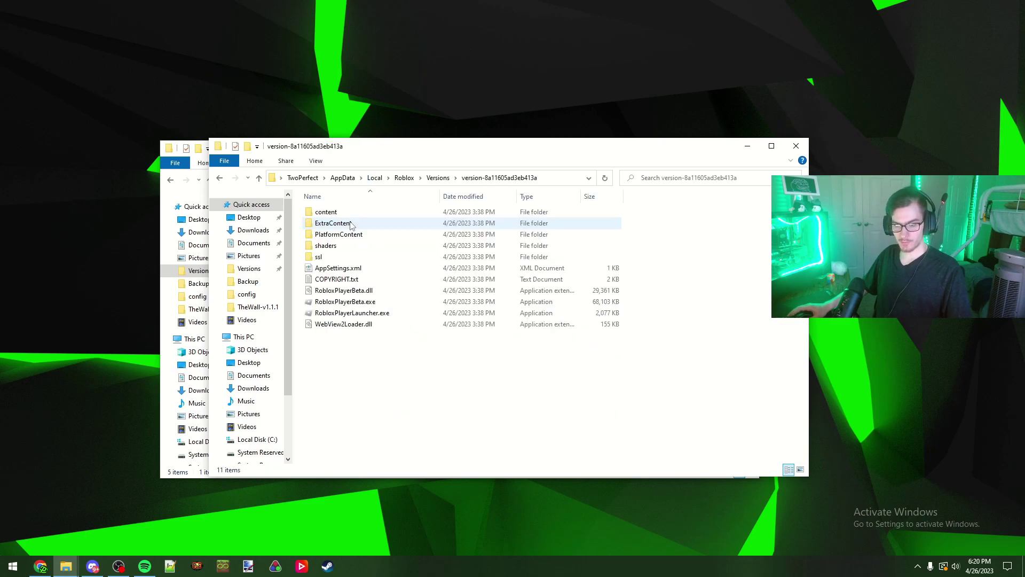
pyautogui.moveTo(366, 372); pyautogui.dragTo(377, 236)
pyautogui.click(374, 353)
pyautogui.moveTo(352, 353); pyautogui.dragTo(353, 209)
pyautogui.click(363, 260)
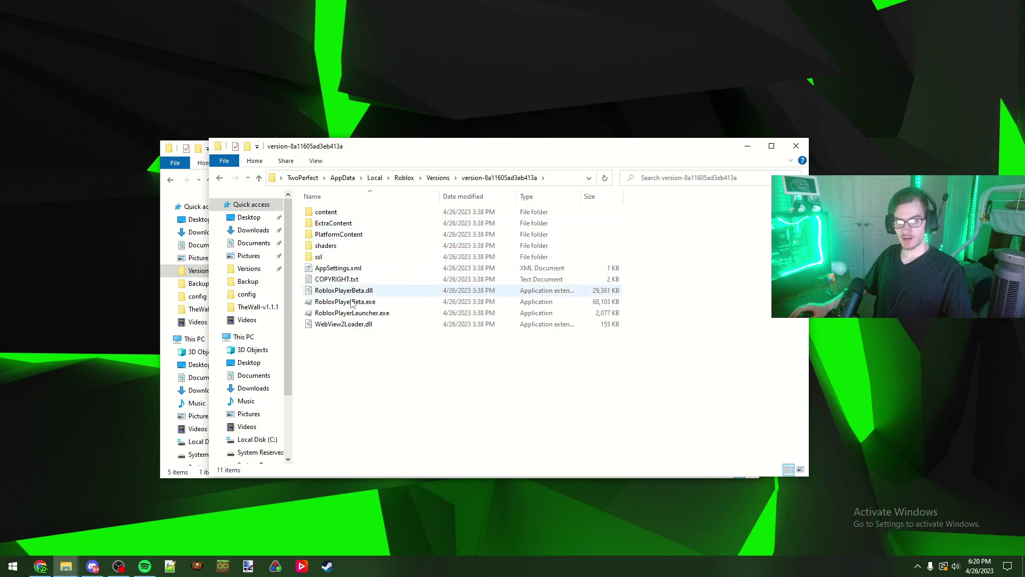
# - Create a new folder named ClientSettings in the version folder
pyautogui.rightClick(351, 362)
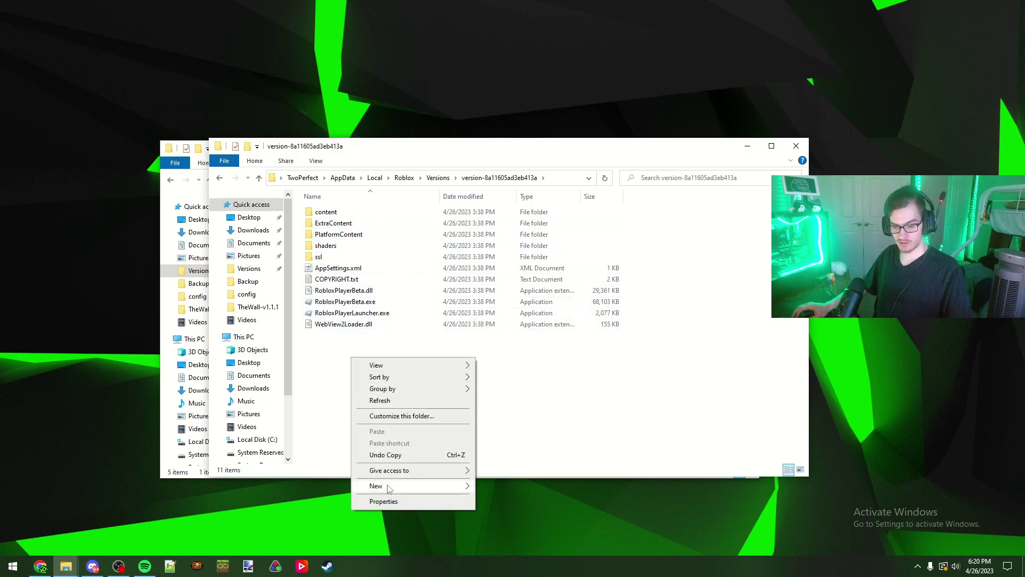
pyautogui.moveTo(390, 487)
pyautogui.click(500, 487)
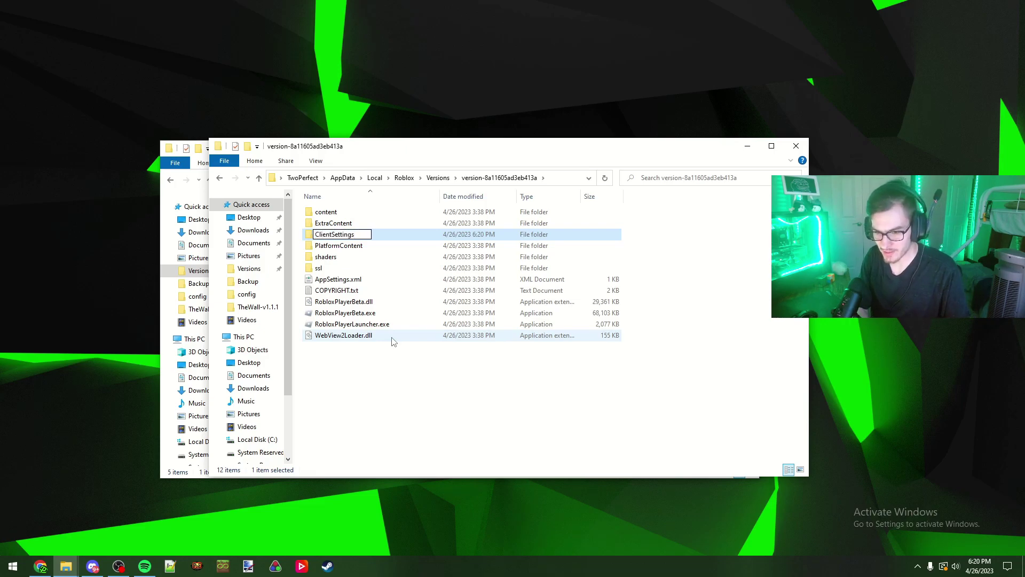
pyautogui.press('Return')
pyautogui.press('Return')
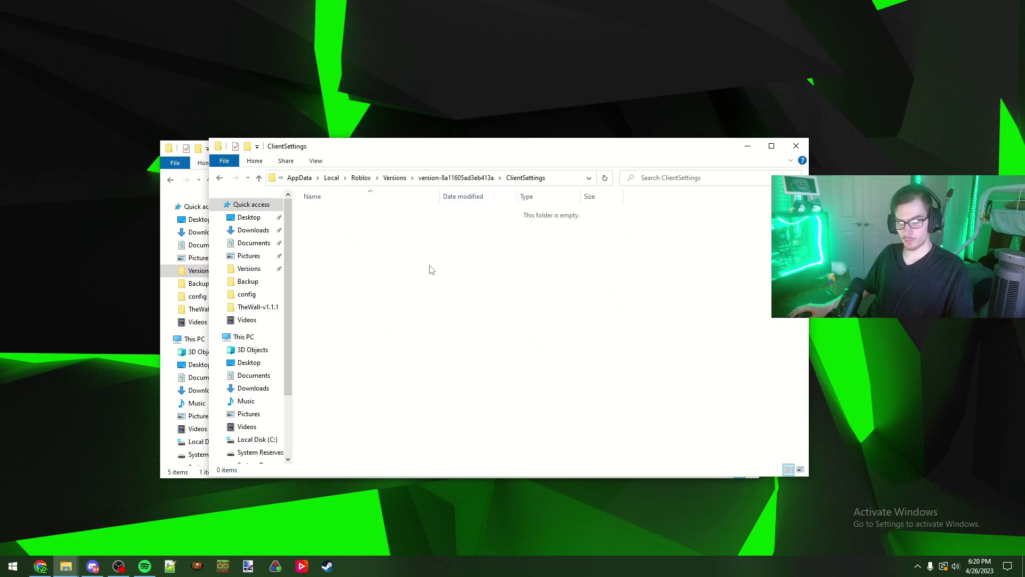
# - Add a new text document named ClientAppSettings.txt inside ClientSettings
pyautogui.rightClick(430, 275)
pyautogui.moveTo(454, 401)
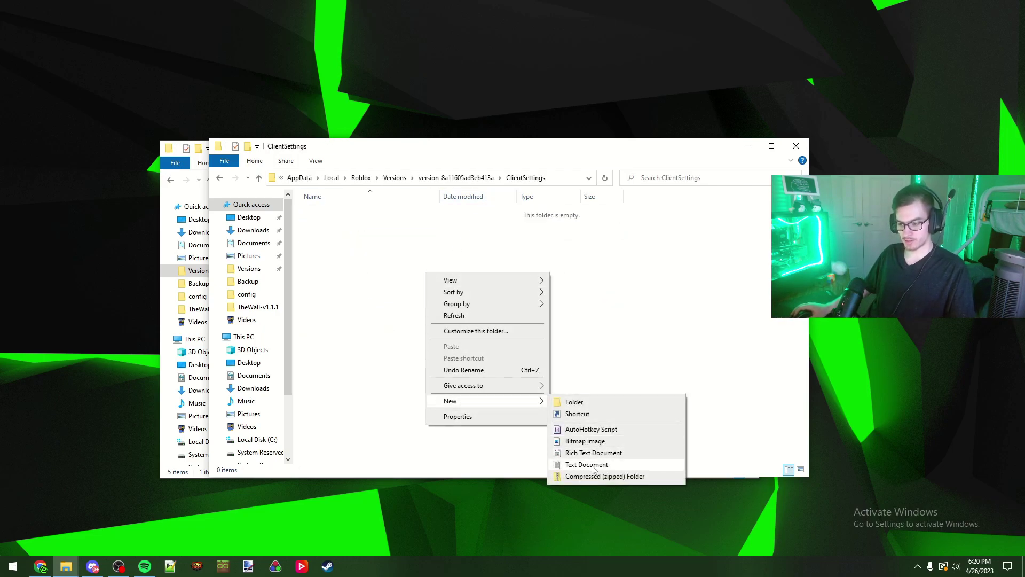
pyautogui.click(592, 465)
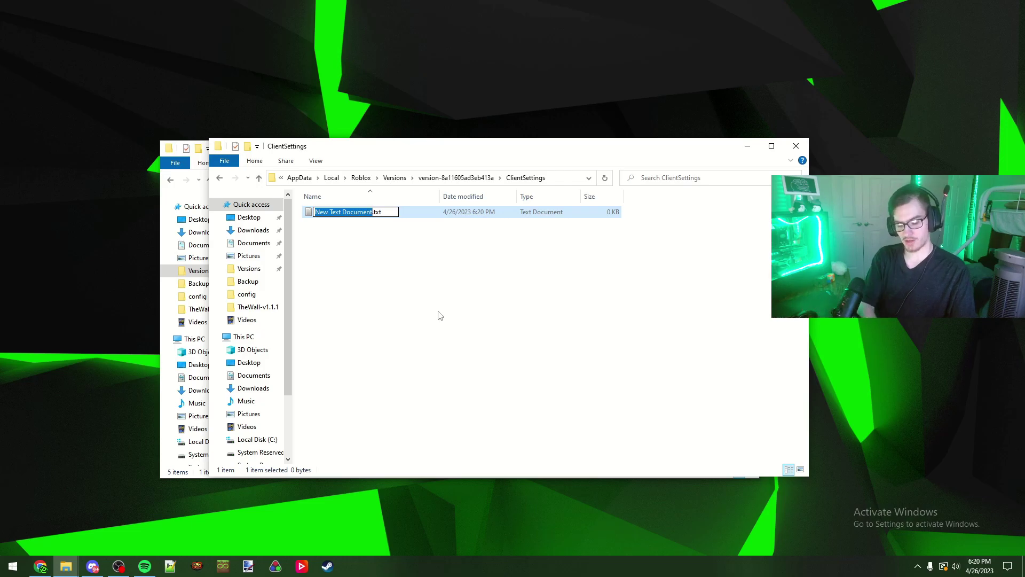
pyautogui.write('Clein')
pyautogui.press('BackSpace')
pyautogui.press('BackSpace')
pyautogui.press('BackSpace')
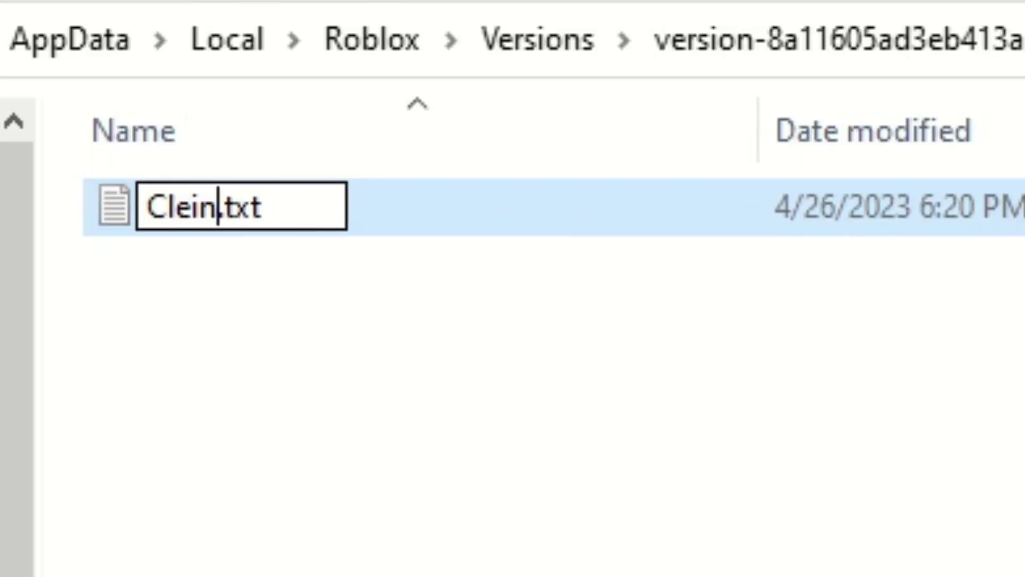
pyautogui.write('ientAppSetting')
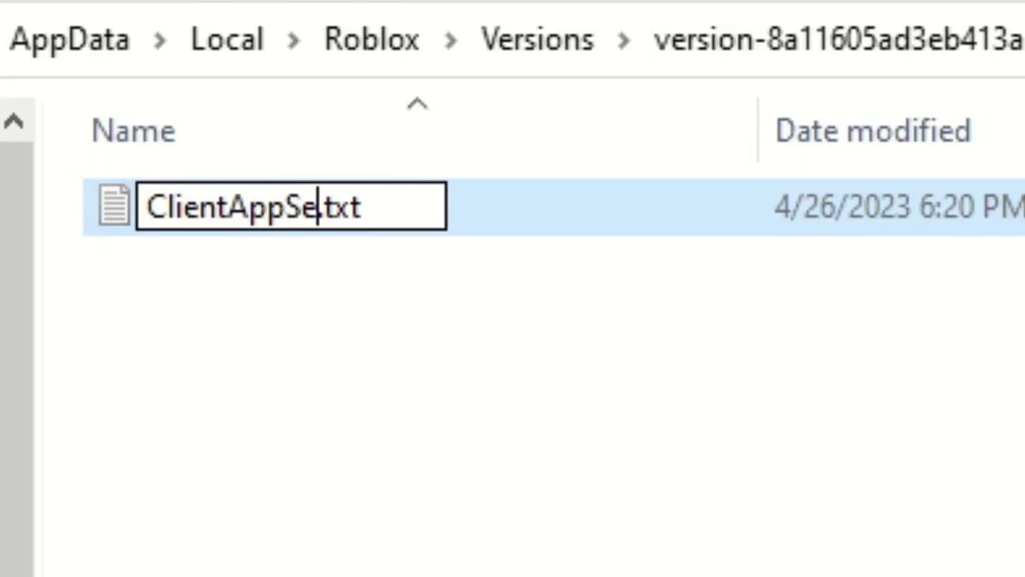
pyautogui.write('s')
pyautogui.press('Return')
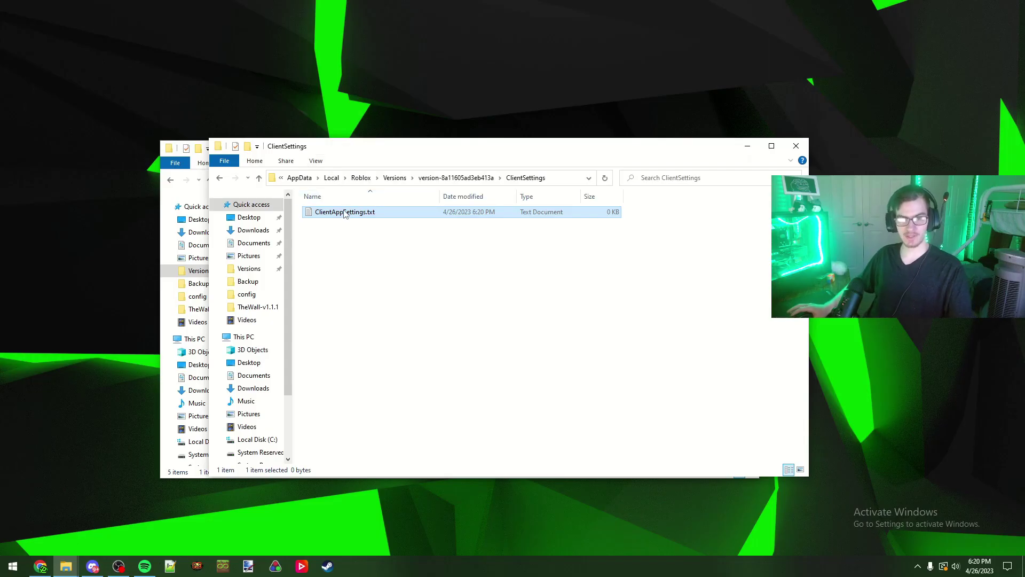
# - Open ClientAppSettings.txt in Notepad, paste the settings JSON and review the fullscreen flag line
pyautogui.doubleClick(344, 213)
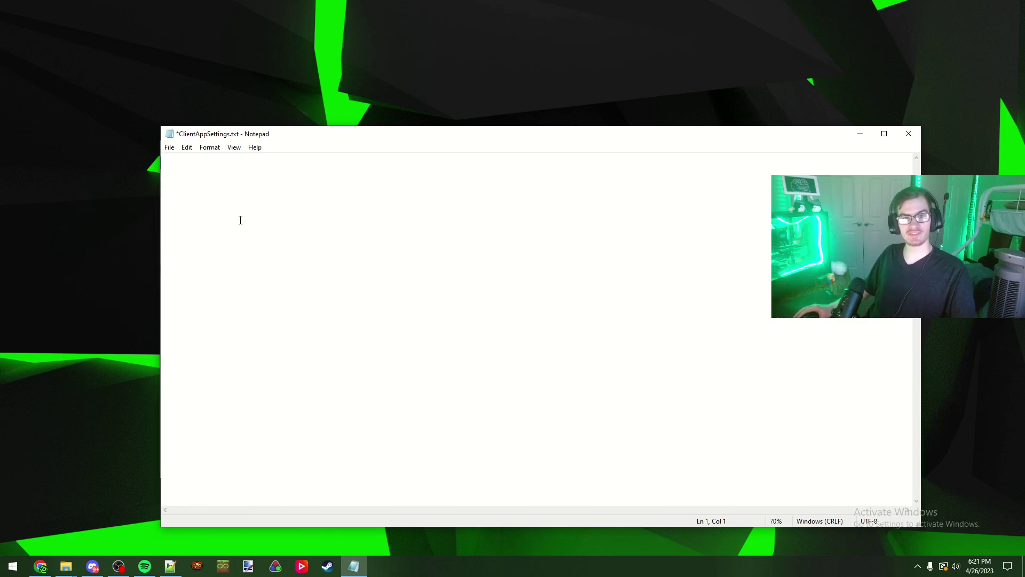
pyautogui.write('{ "FFlagHandleAltEnterFullscreenManually":"False", "DFIntTaskSchedulerTargetFps": 600, }')
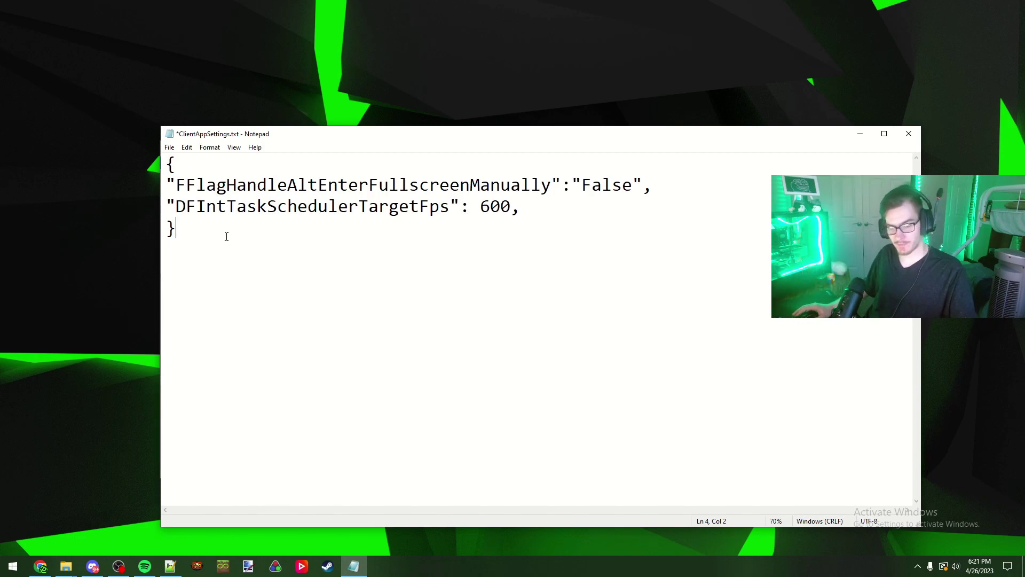
pyautogui.moveTo(175, 185); pyautogui.dragTo(476, 184)
pyautogui.click(482, 185)
pyautogui.moveTo(646, 186); pyautogui.dragTo(541, 207)
pyautogui.click(217, 184)
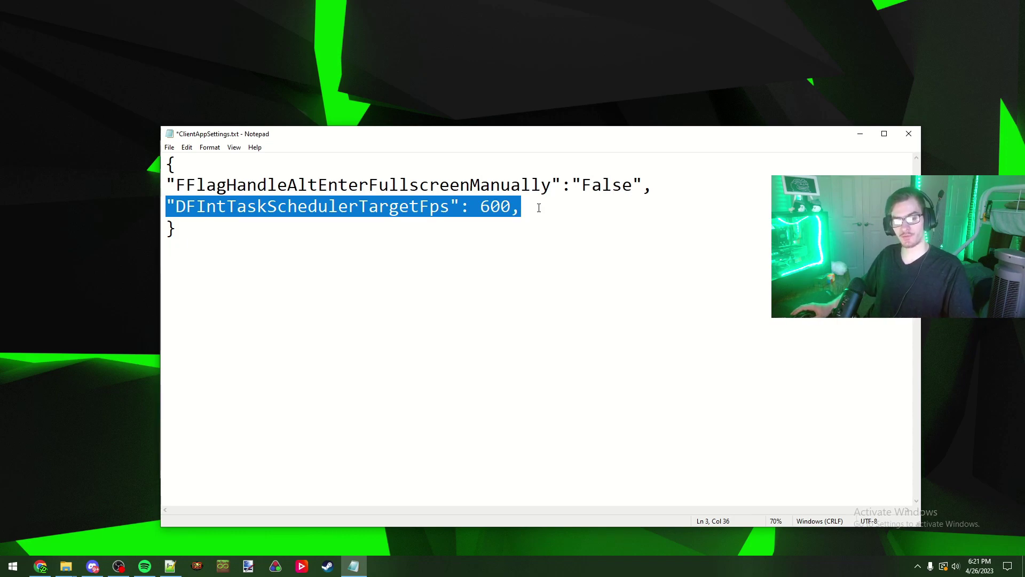
pyautogui.click(541, 208)
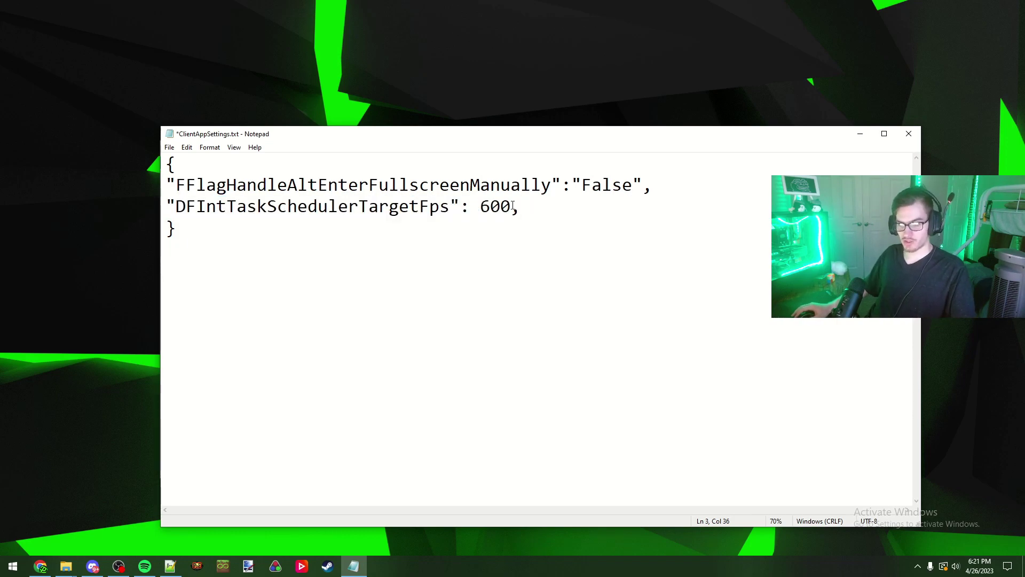
# - Change DFIntTaskSchedulerTargetFps from 600 to 1000, then close the saved file
pyautogui.moveTo(513, 206); pyautogui.dragTo(482, 207)
pyautogui.click(516, 207)
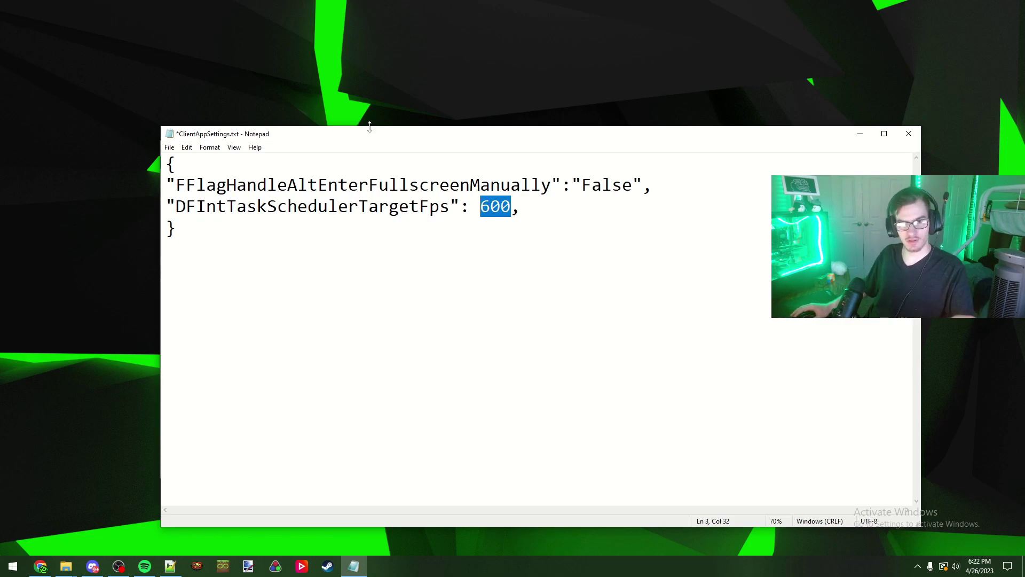
pyautogui.write('10')
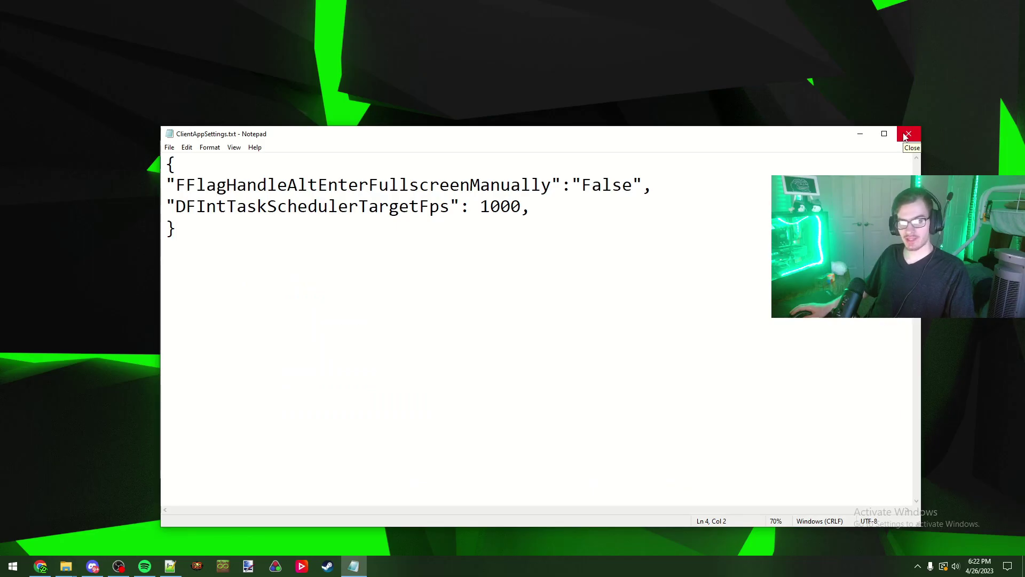
pyautogui.click(908, 134)
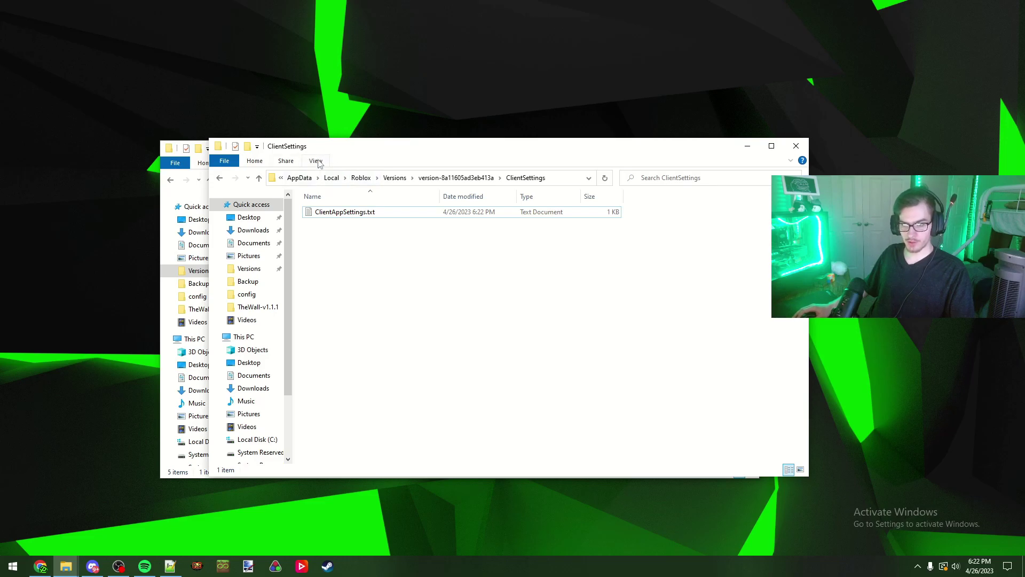
# - Show file extensions and rename ClientAppSettings.txt to ClientAppSettings.json, accepting the extension warning
pyautogui.click(317, 161)
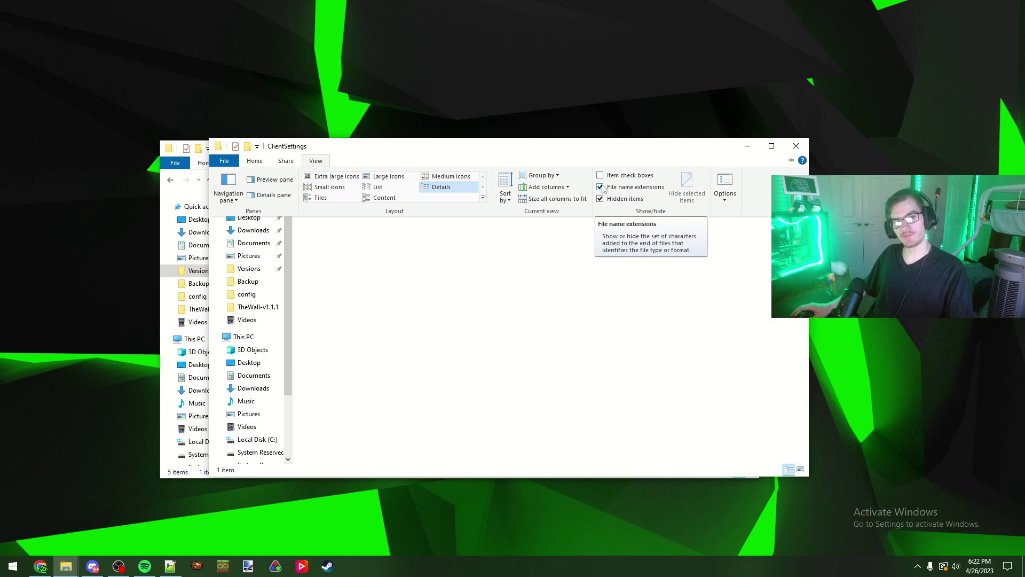
pyautogui.click(585, 222)
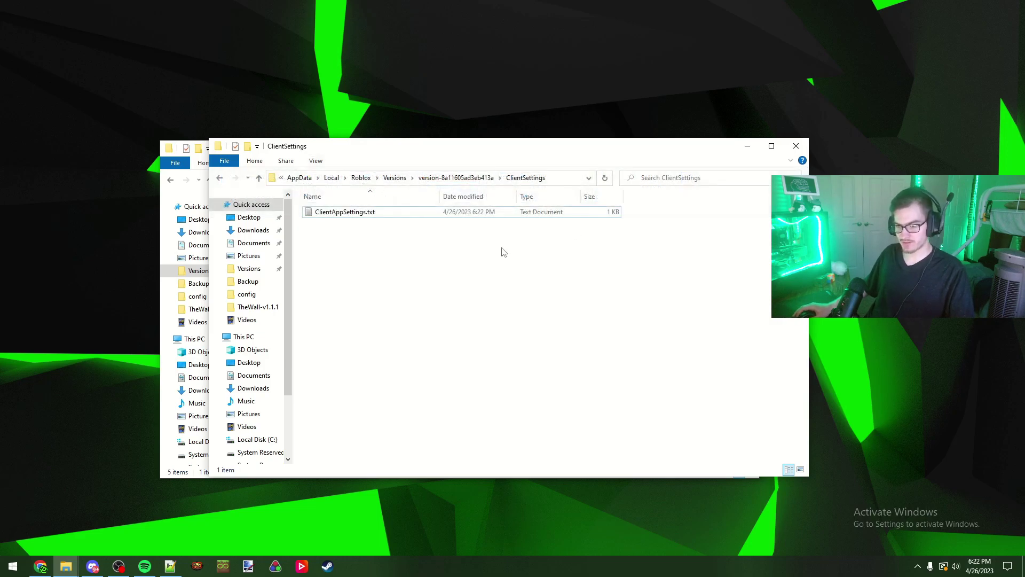
pyautogui.rightClick(370, 213)
pyautogui.click(414, 411)
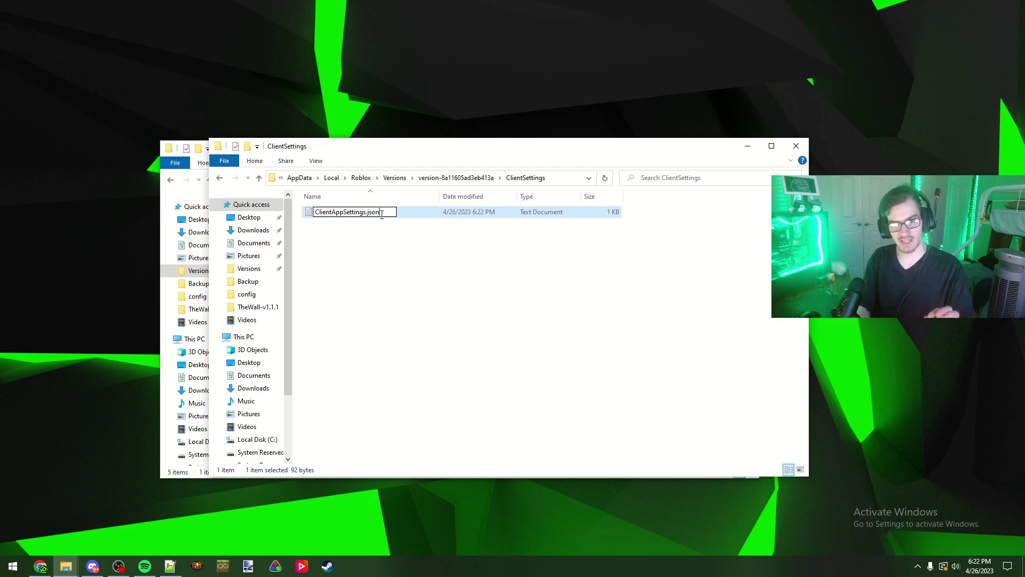
pyautogui.write('json')
pyautogui.press('Return')
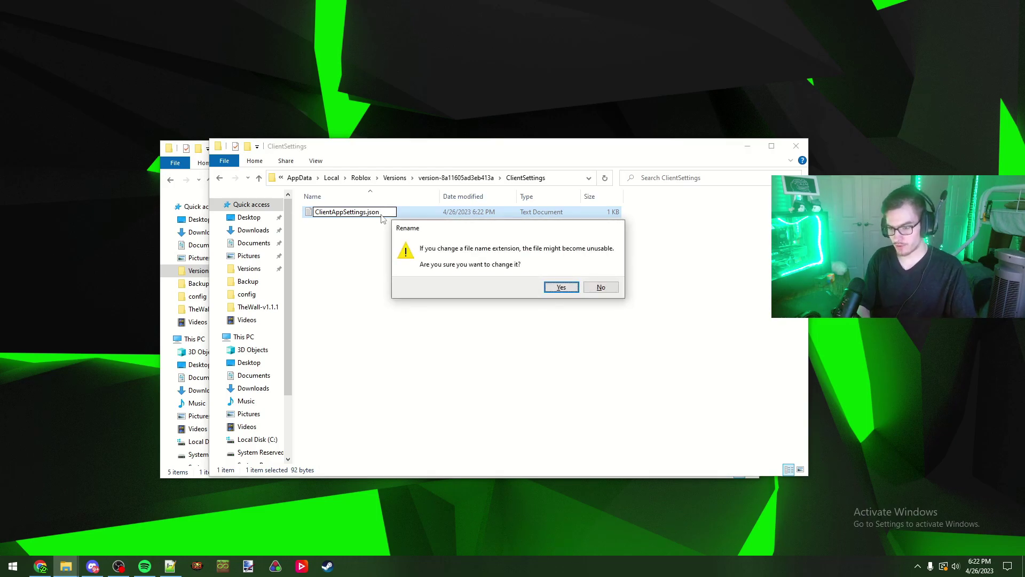
pyautogui.press('Return')
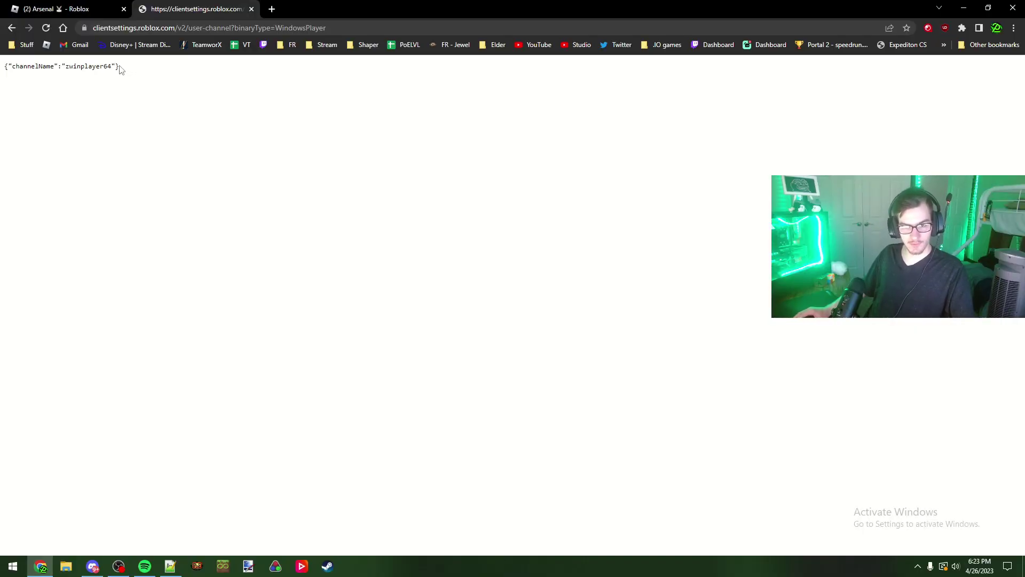
# - Select the zwinplayer64 channel name on the Roblox user-channel page
pyautogui.moveTo(64, 63); pyautogui.dragTo(104, 63)
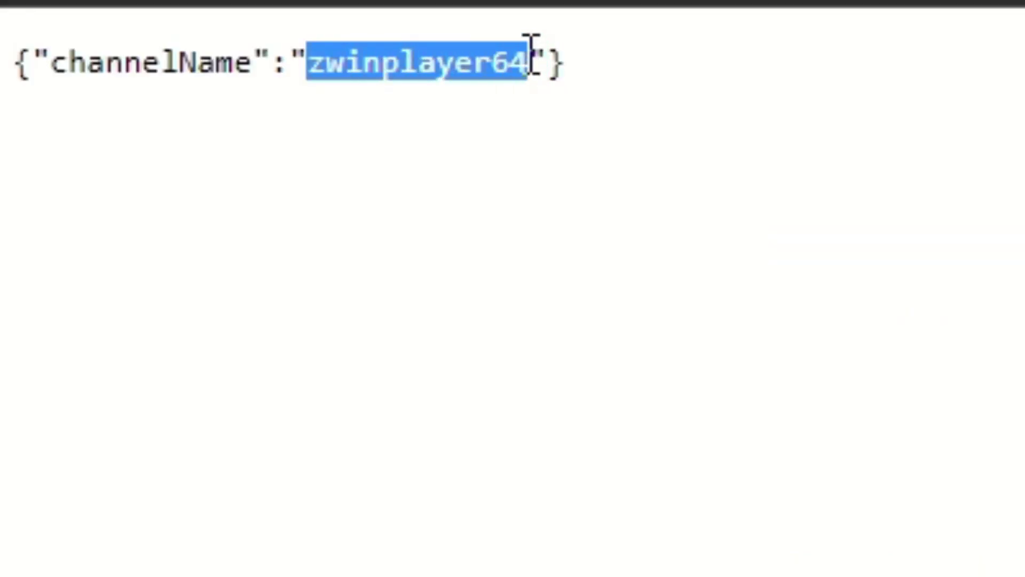